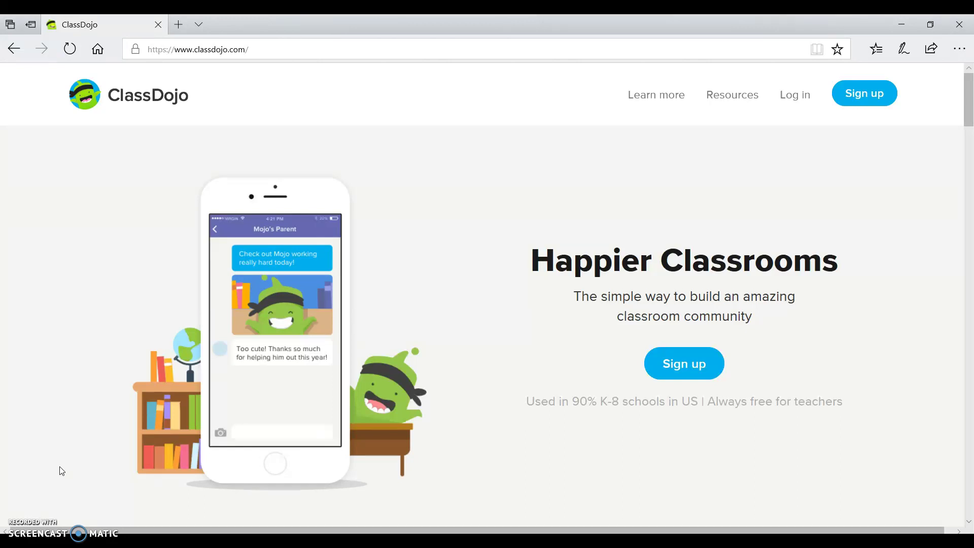
# Step: Reload the classdojo.com home page
pyautogui.click(262, 51)
pyautogui.press('Return')
# Step: Choose the Teacher log-in and enter the account e-mail and password
pyautogui.click(789, 101)
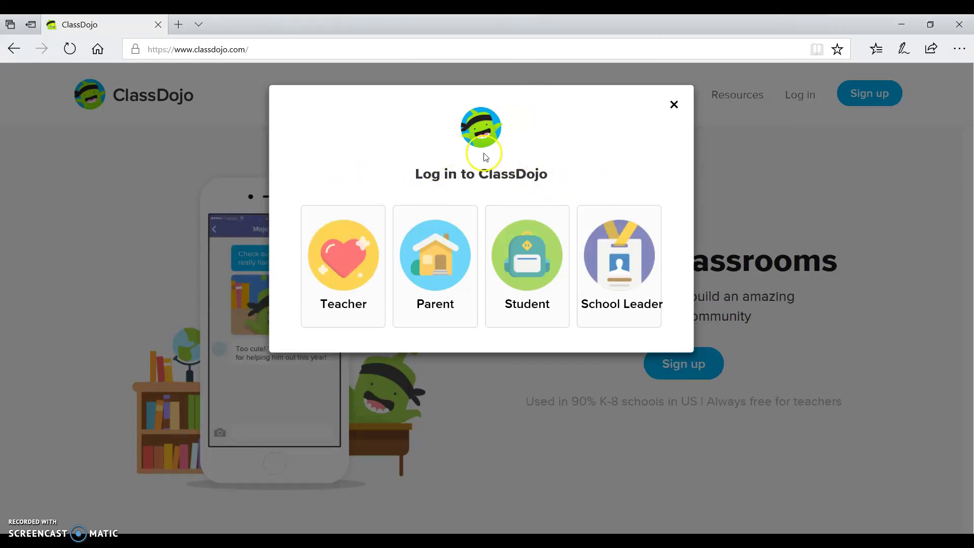
pyautogui.click(326, 255)
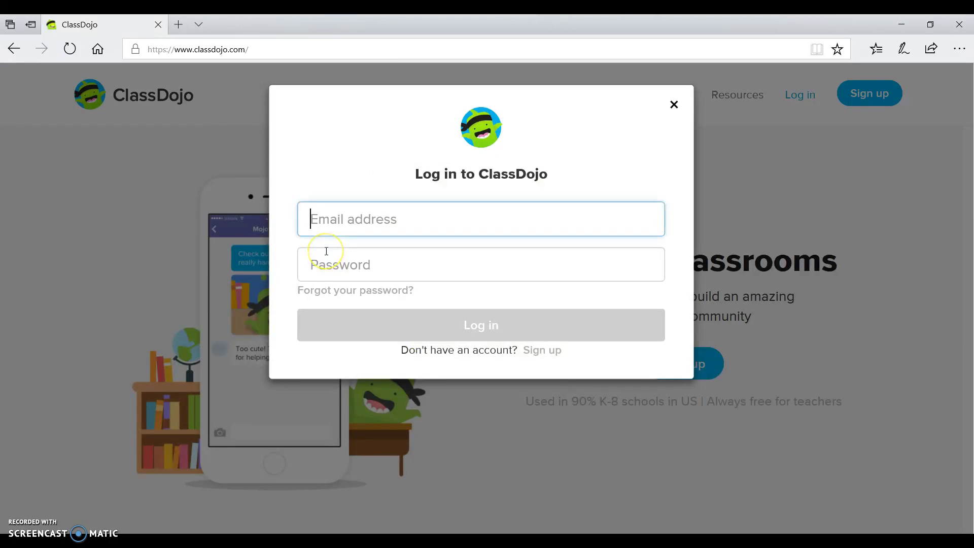
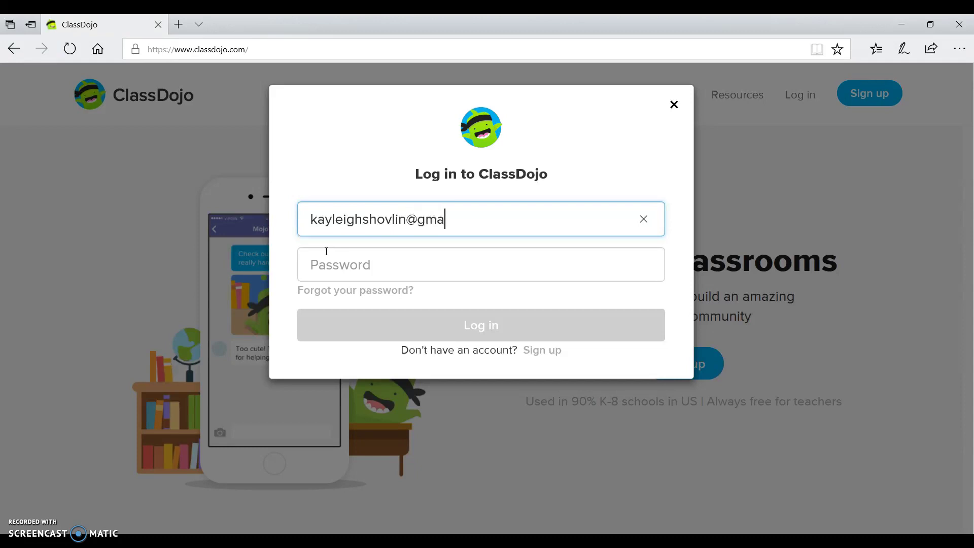
pyautogui.press('Tab')
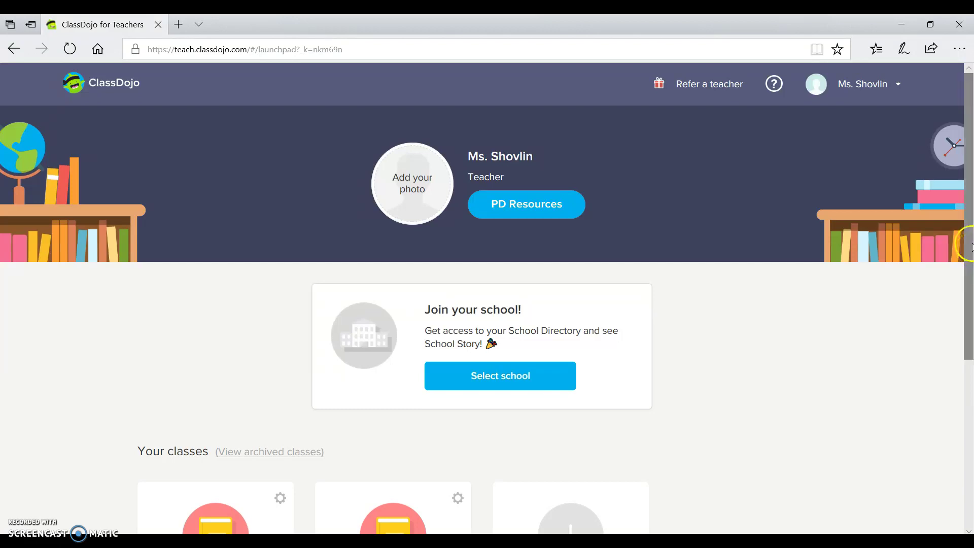
# Step: Start adding a class with 'I'm not in a school', then cancel back to Your classes
pyautogui.moveTo(971, 254); pyautogui.dragTo(961, 348)
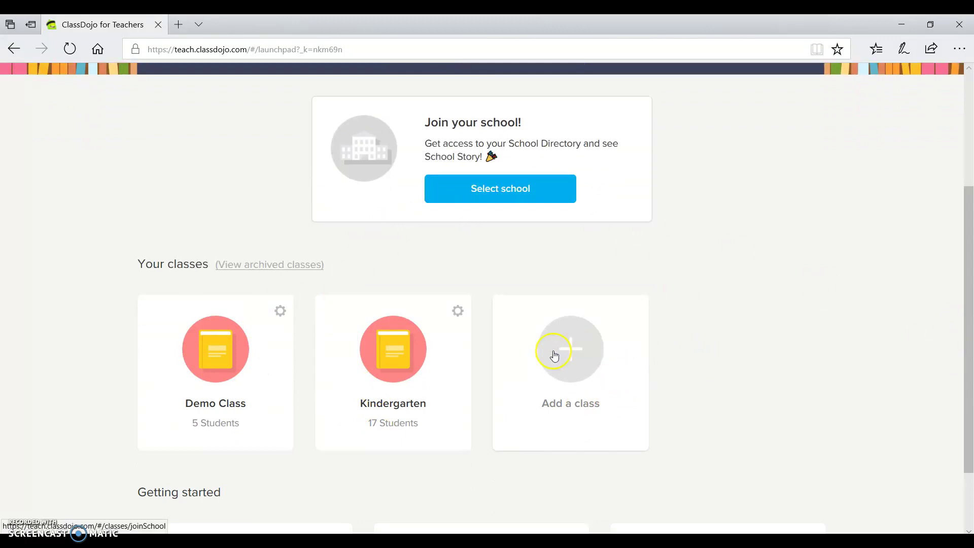
pyautogui.click(569, 359)
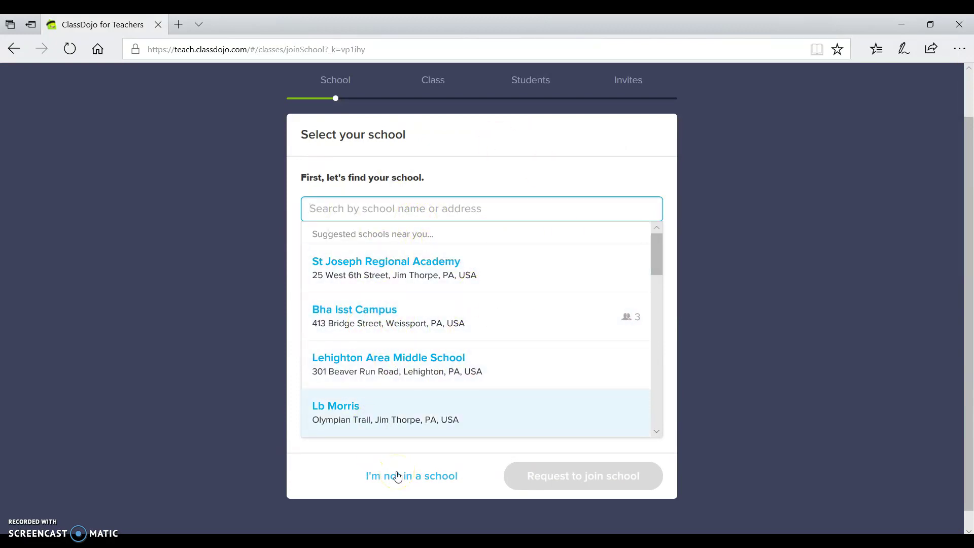
pyautogui.click(425, 477)
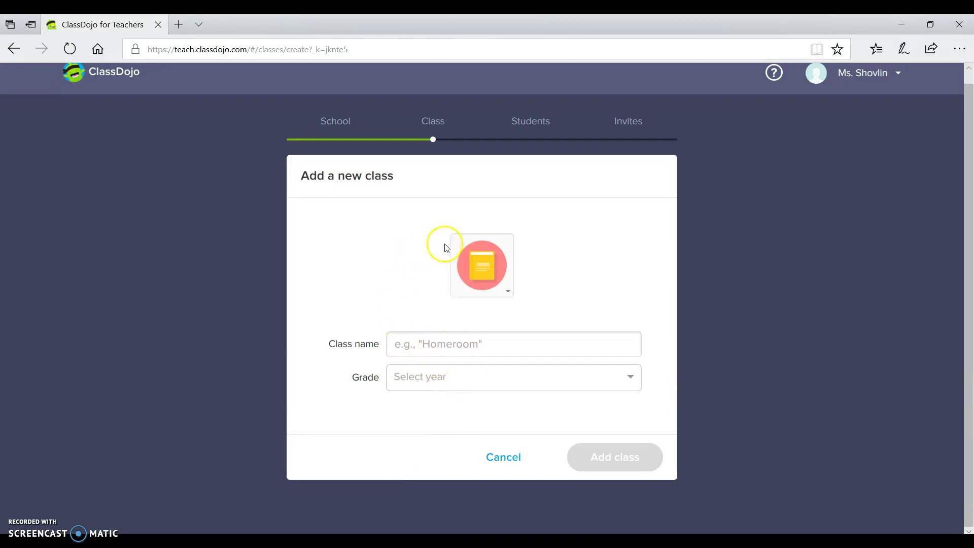
pyautogui.click(501, 459)
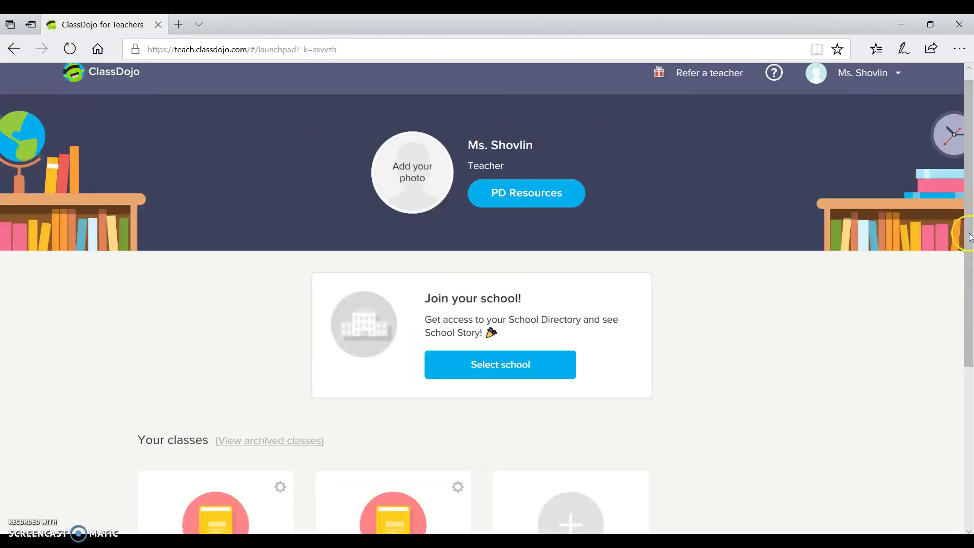
pyautogui.moveTo(969, 238); pyautogui.dragTo(956, 354)
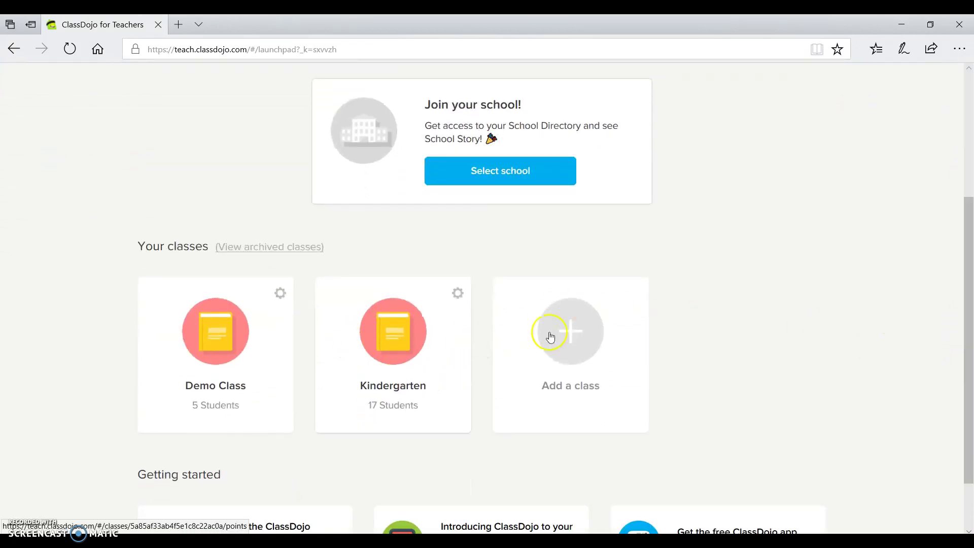
# Step: Open the Kindergarten class tile to view its 17 students and points
pyautogui.click(393, 338)
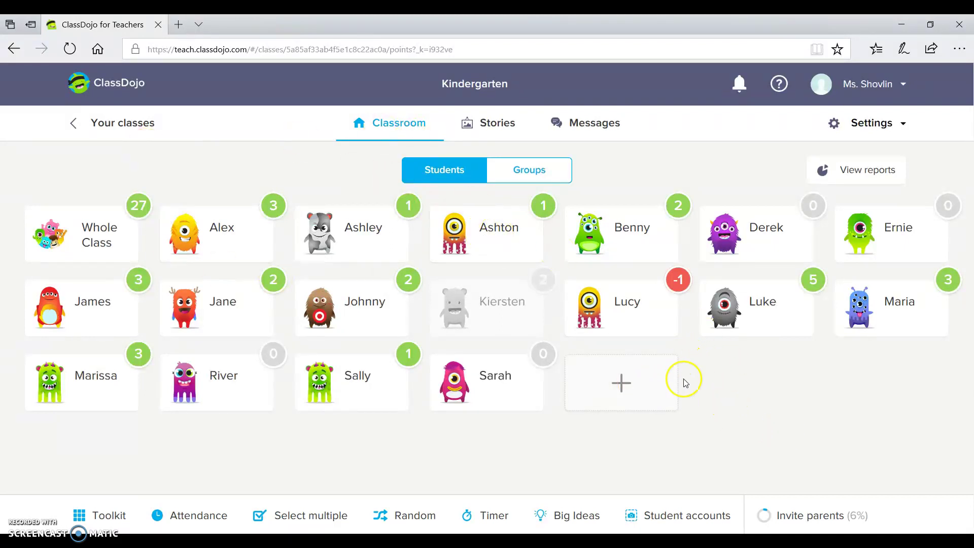
# Step: Add a new student by name to the Kindergarten roster and save
pyautogui.click(632, 385)
pyautogui.write('John')
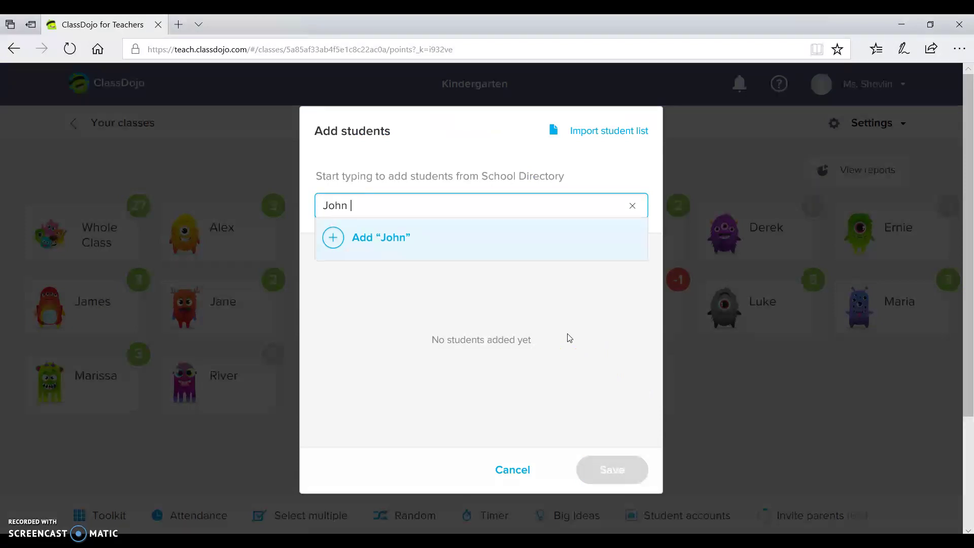
pyautogui.write(' N')
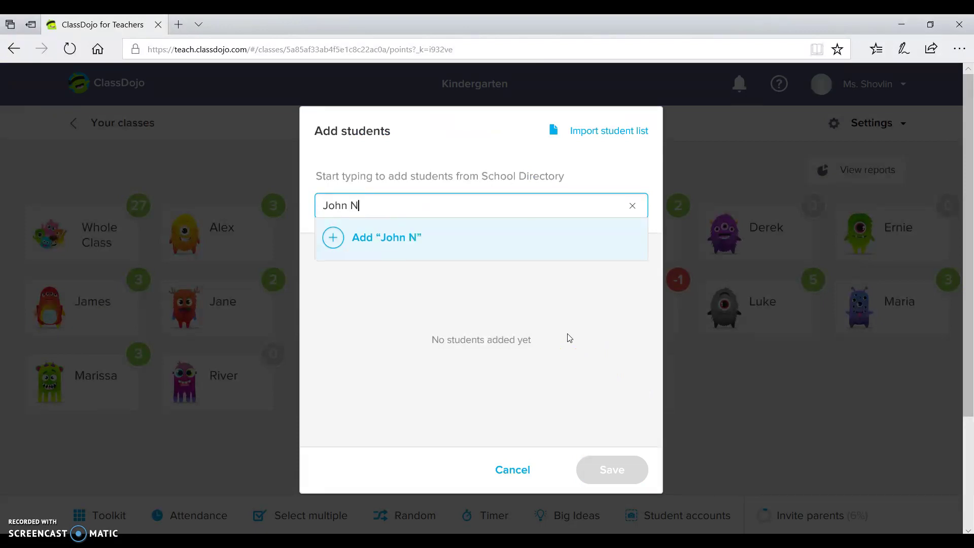
pyautogui.write('.')
pyautogui.click(369, 225)
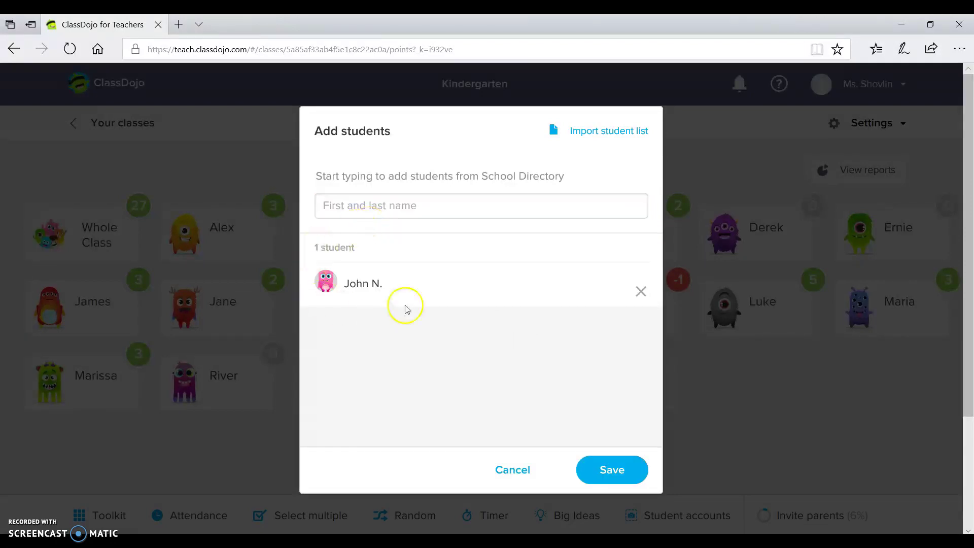
pyautogui.click(611, 469)
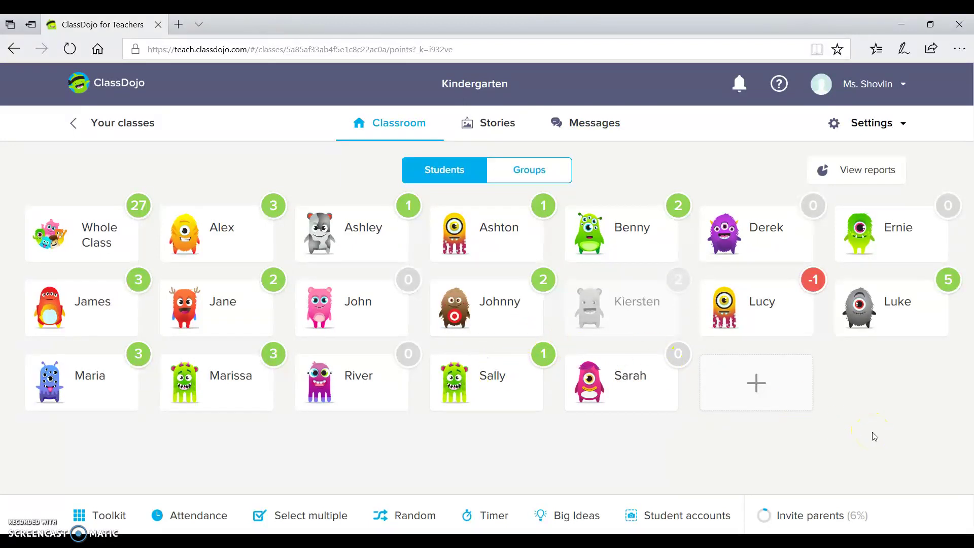
# Step: Award the new student +1 point for Helping others
pyautogui.click(366, 315)
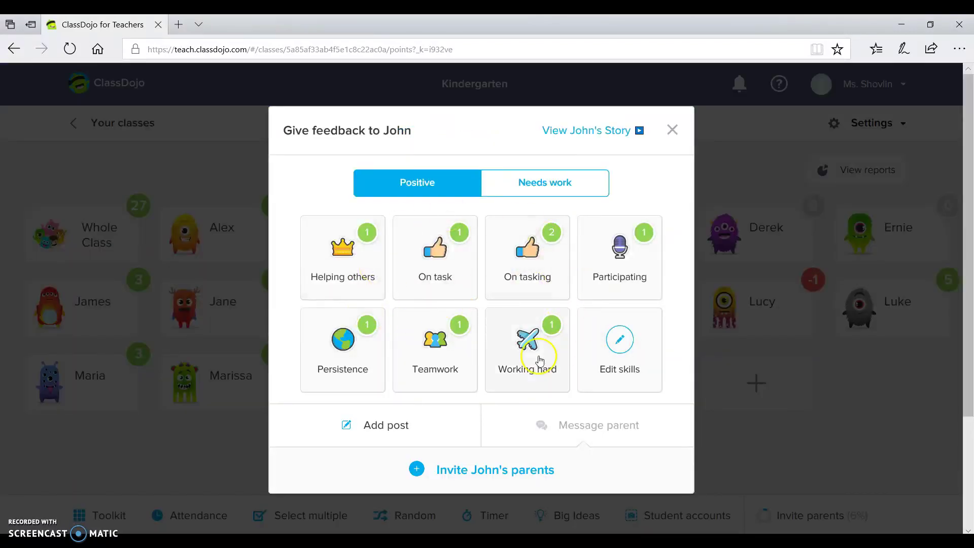
pyautogui.click(348, 273)
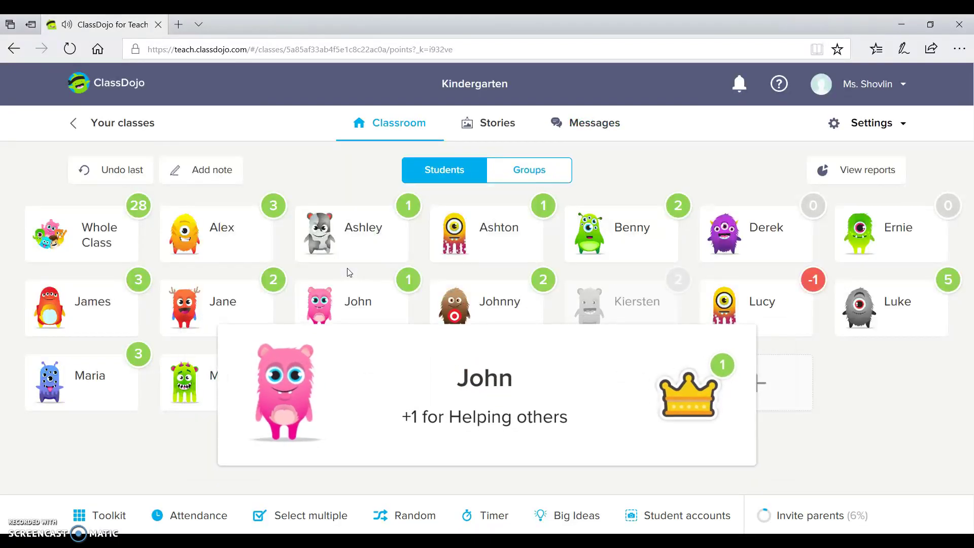
pyautogui.click(461, 184)
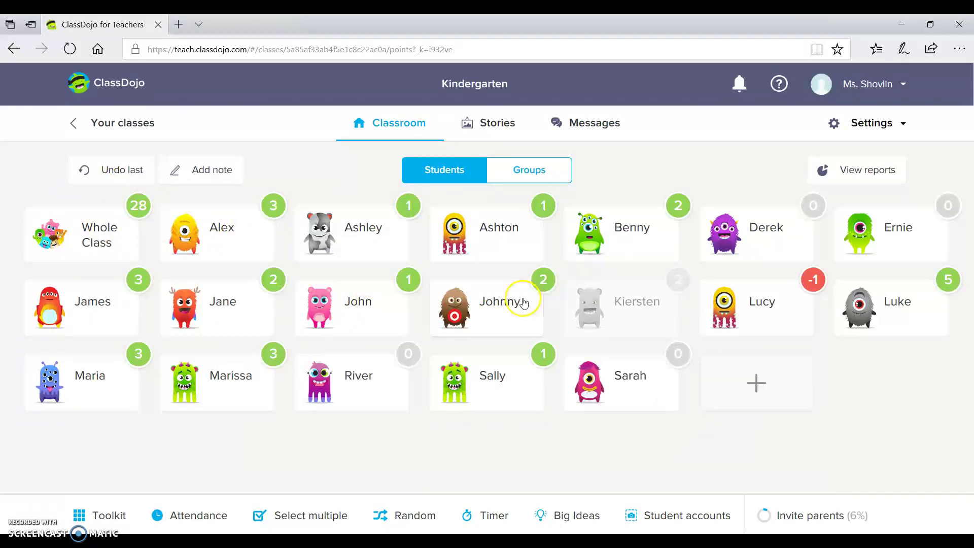
# Step: Deduct 1 Needs-work point for Off task from another student, leaving him at 4
pyautogui.click(888, 315)
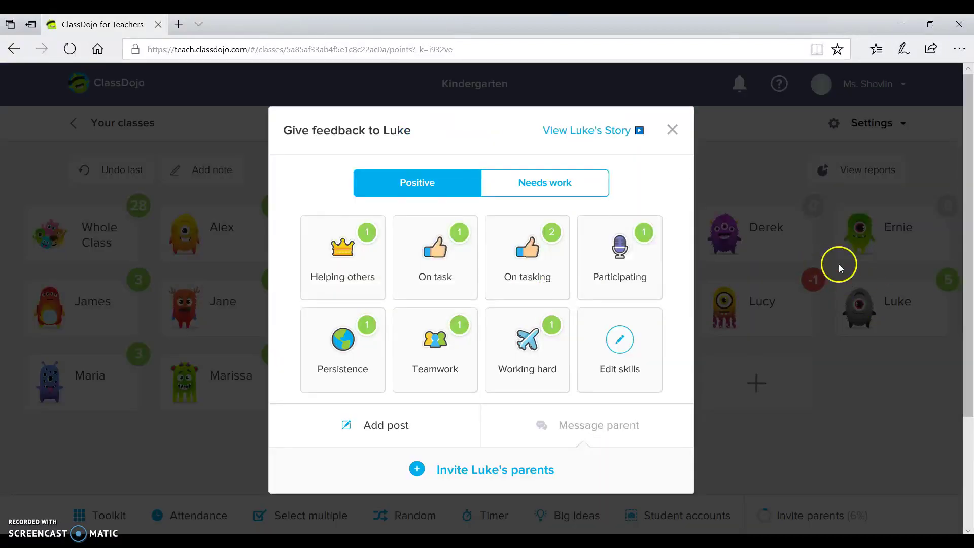
pyautogui.click(532, 182)
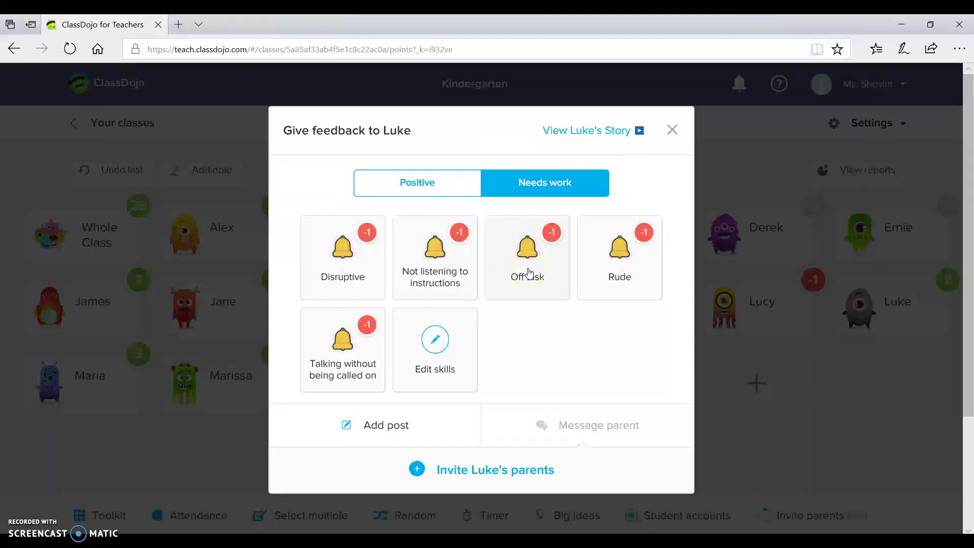
pyautogui.click(528, 274)
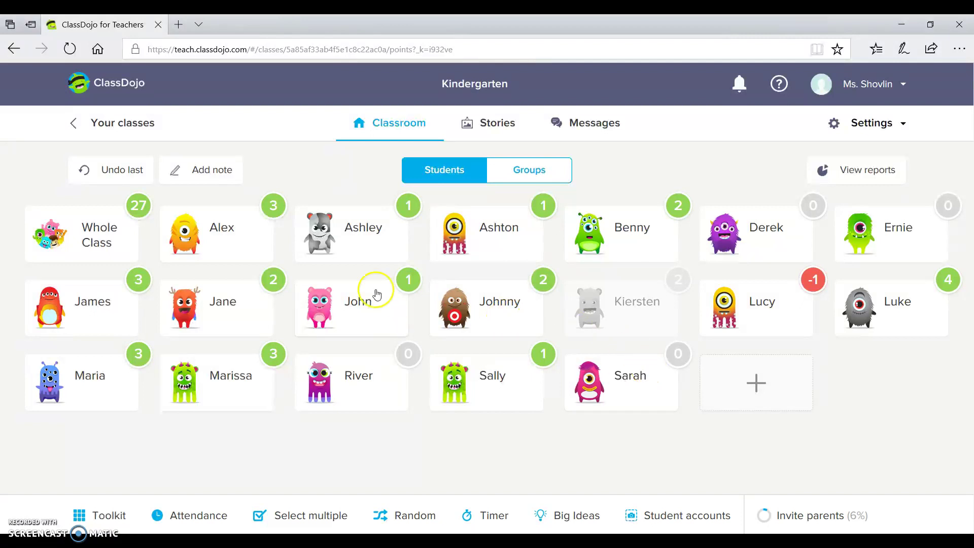
pyautogui.click(922, 304)
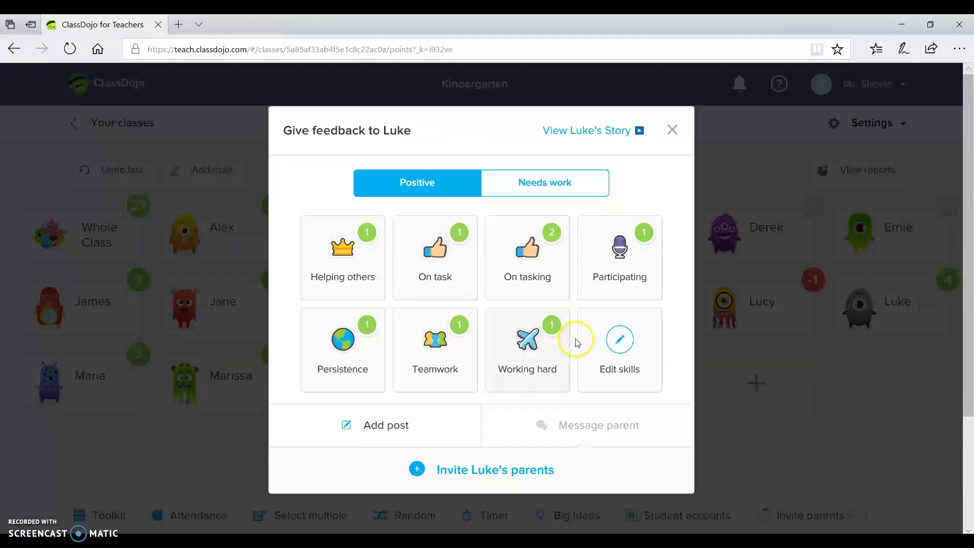
# Step: Add a new positive skill, Being nice, worth 2 points
pyautogui.click(643, 354)
pyautogui.click(608, 361)
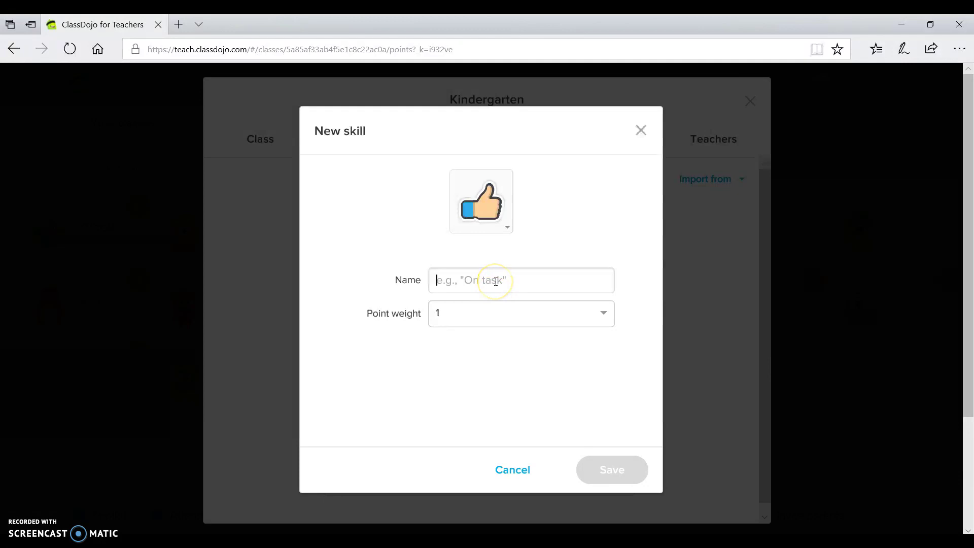
pyautogui.write('Being nice')
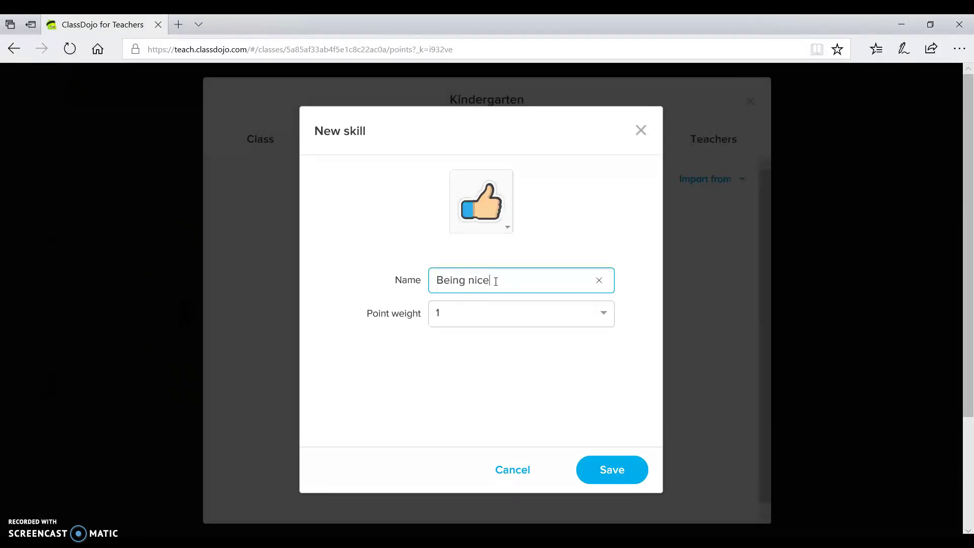
pyautogui.click(528, 318)
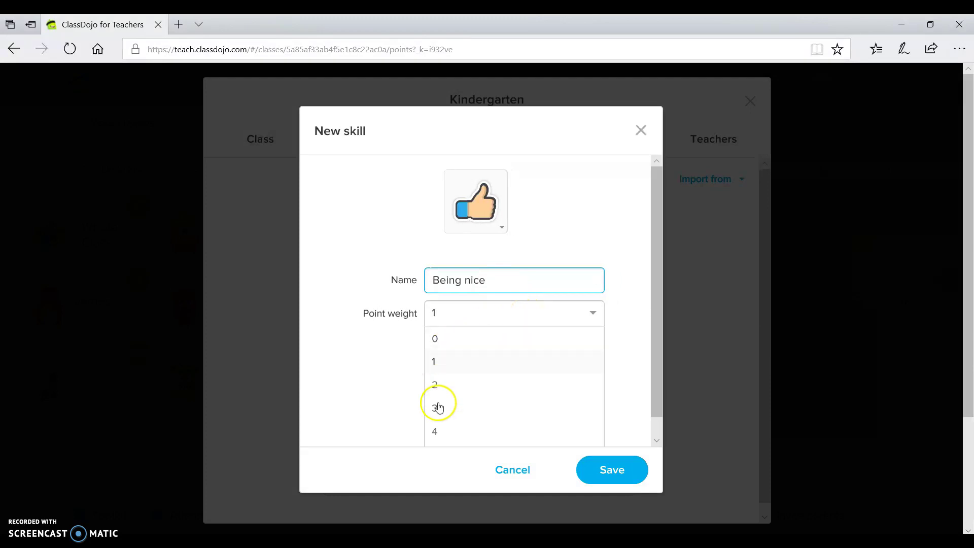
pyautogui.click(457, 386)
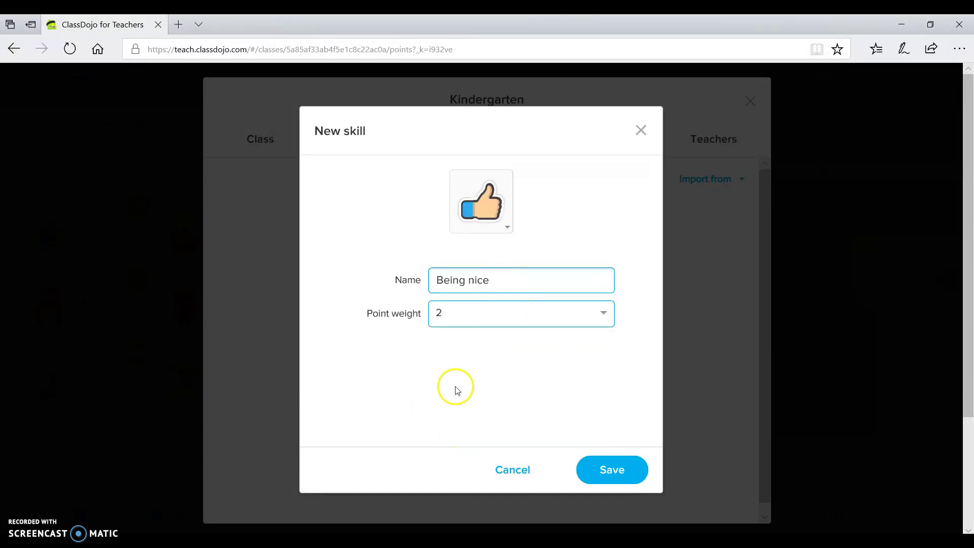
pyautogui.click(596, 471)
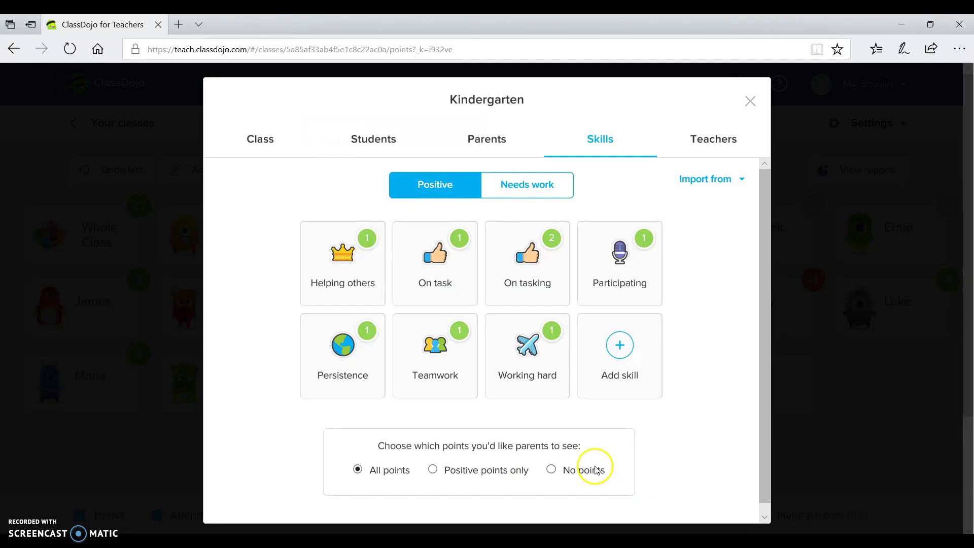
# Step: Close the class settings and the student feedback window
pyautogui.moveTo(618, 359)
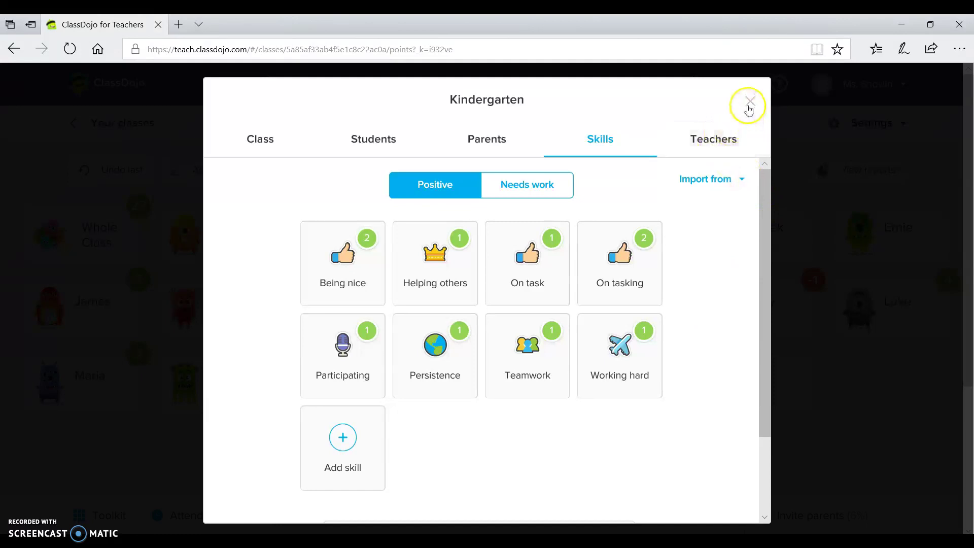
pyautogui.click(749, 106)
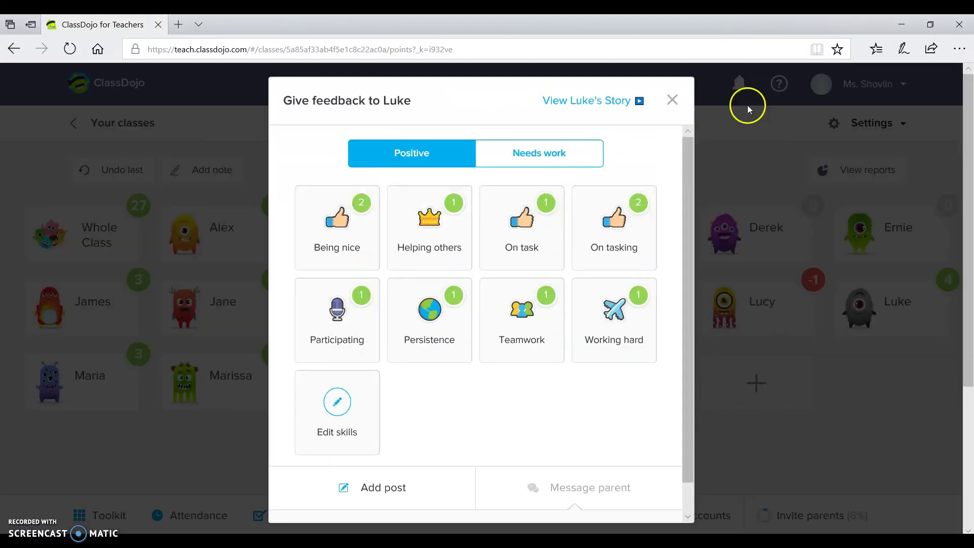
pyautogui.click(674, 99)
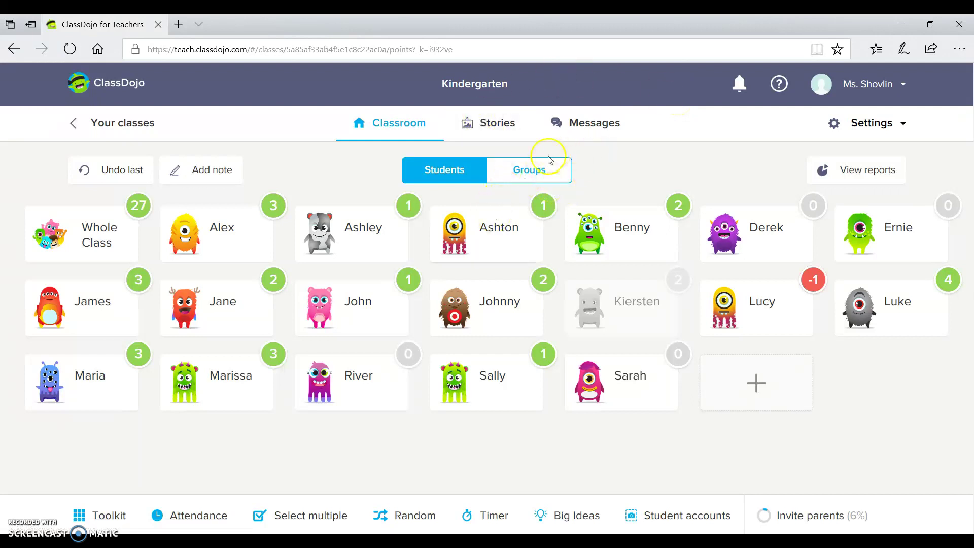
# Step: Create a group named Table 5 containing four selected students
pyautogui.click(513, 181)
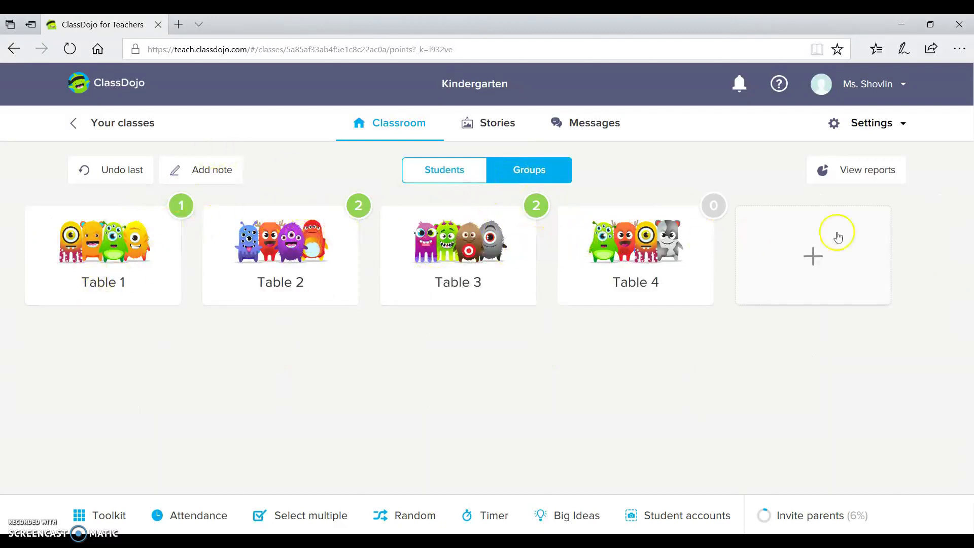
pyautogui.click(794, 238)
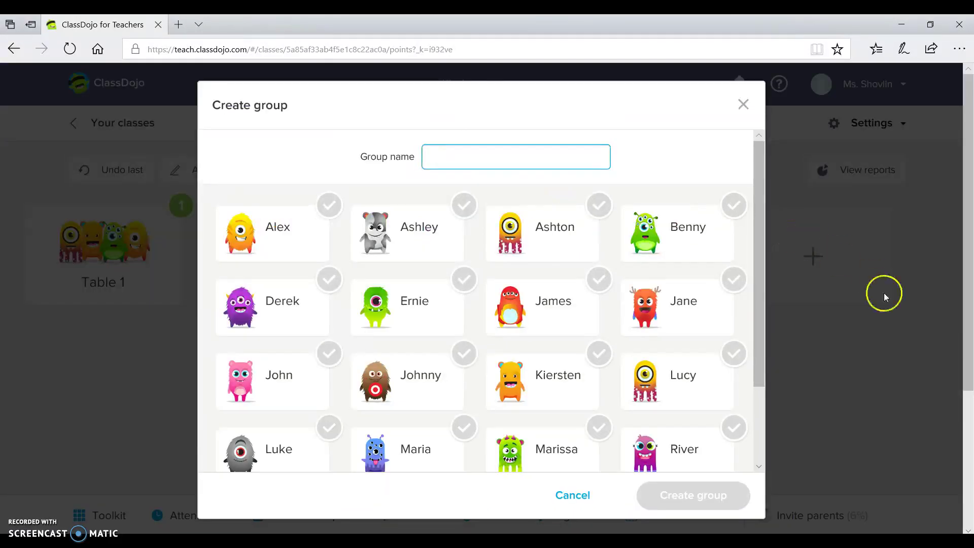
pyautogui.write('Table 5')
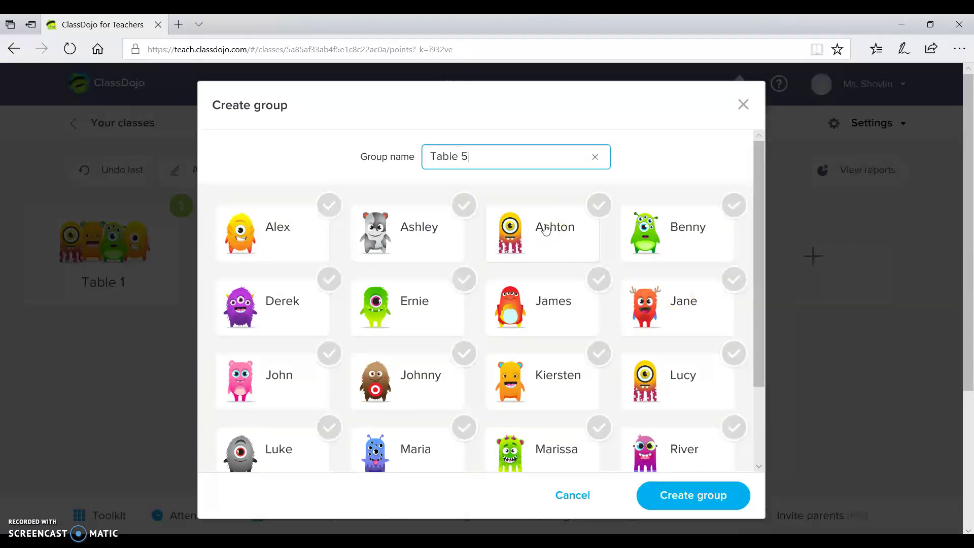
pyautogui.click(298, 221)
pyautogui.click(421, 226)
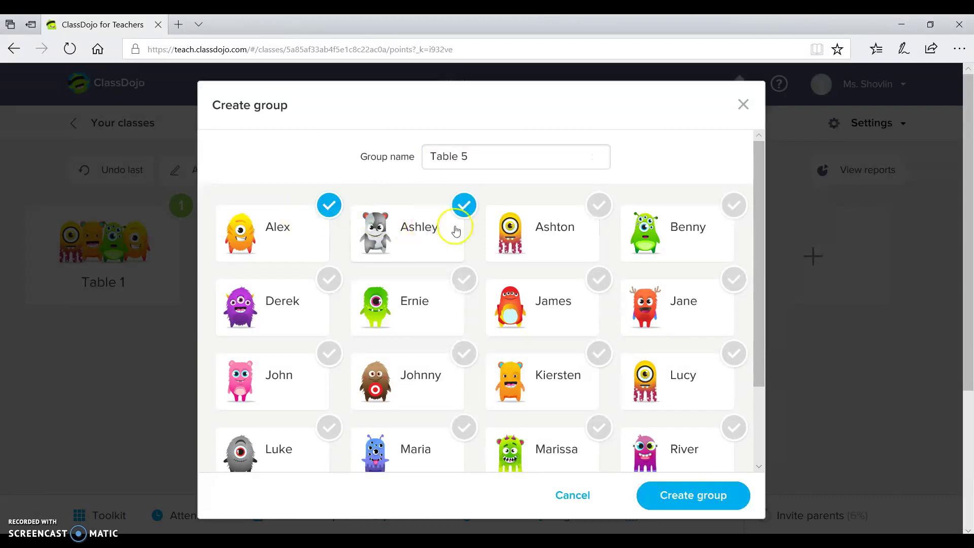
pyautogui.click(546, 236)
pyautogui.click(695, 243)
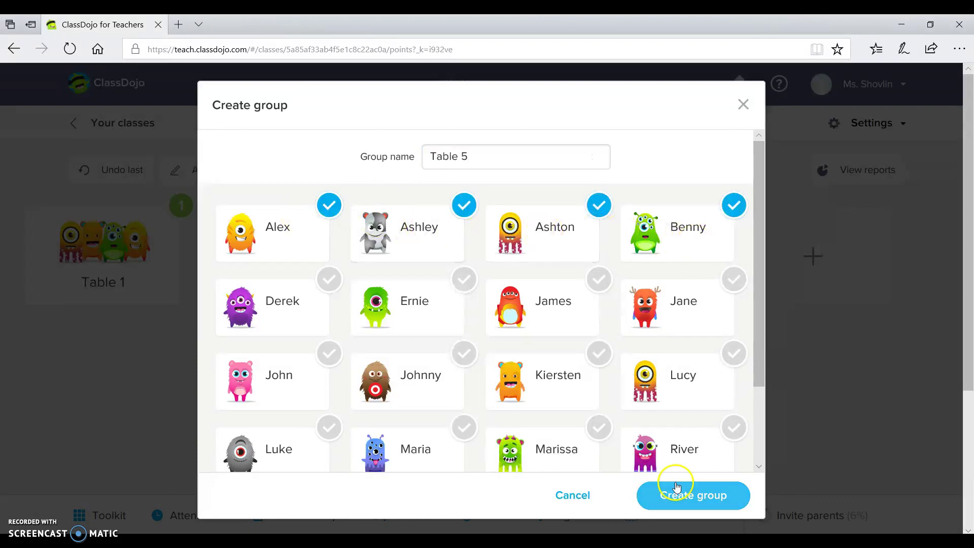
pyautogui.click(677, 502)
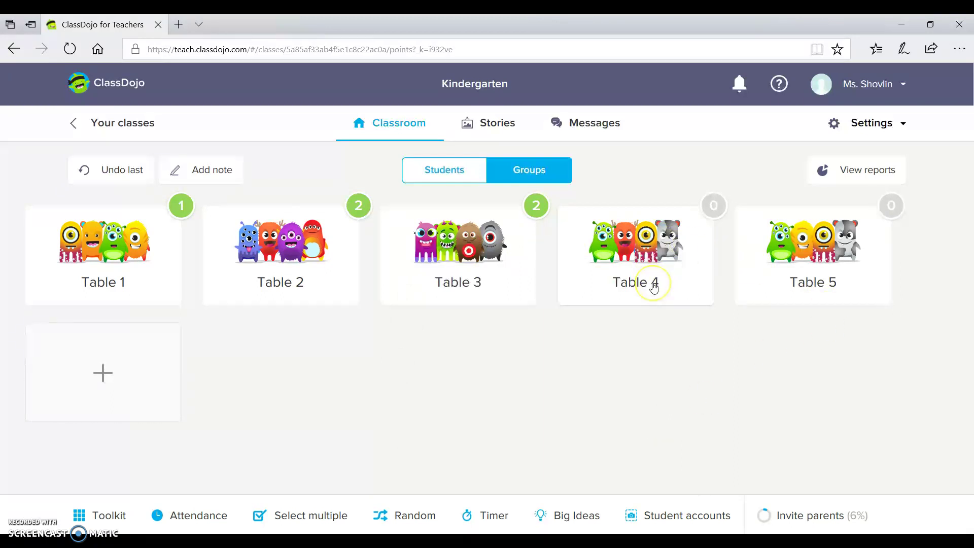
# Step: Deduct one Off task point from the whole Table 4 group
pyautogui.click(628, 246)
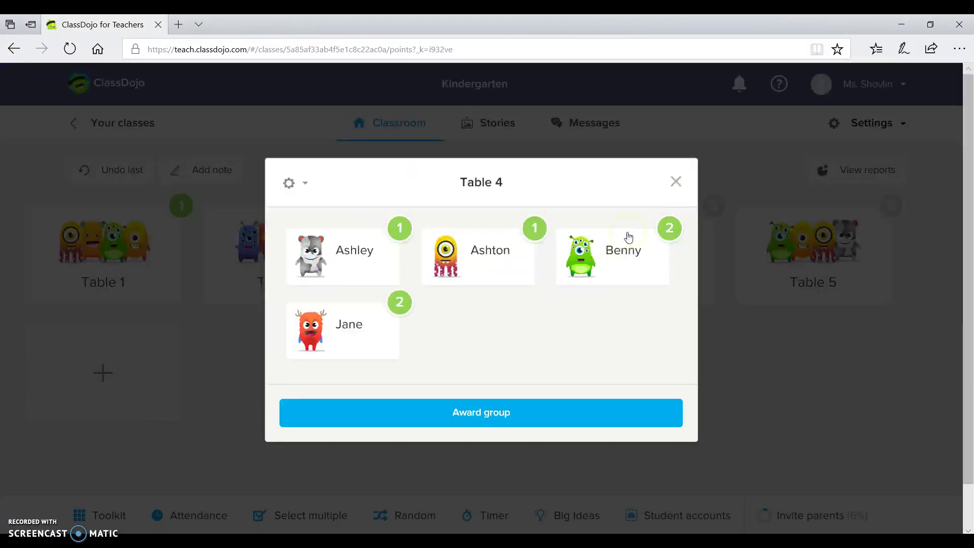
pyautogui.click(429, 412)
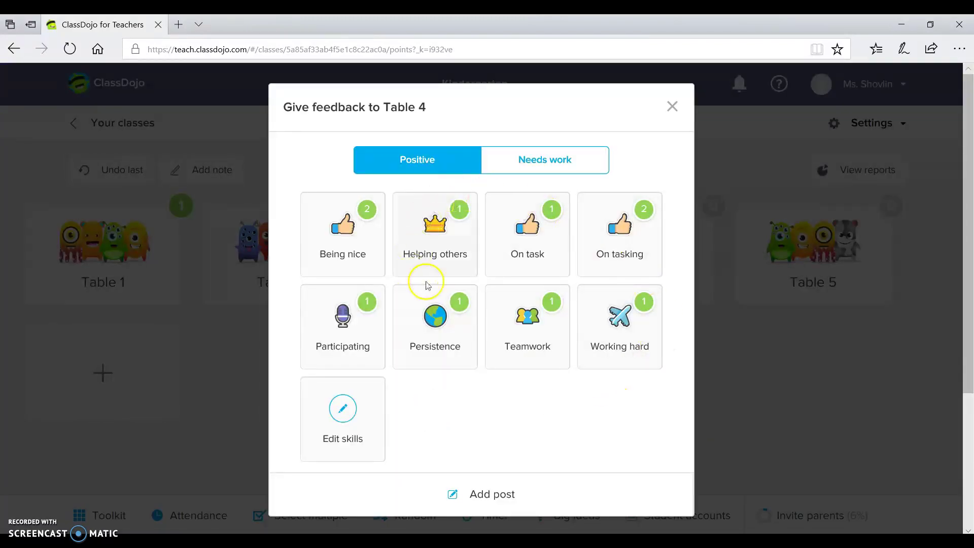
pyautogui.click(560, 161)
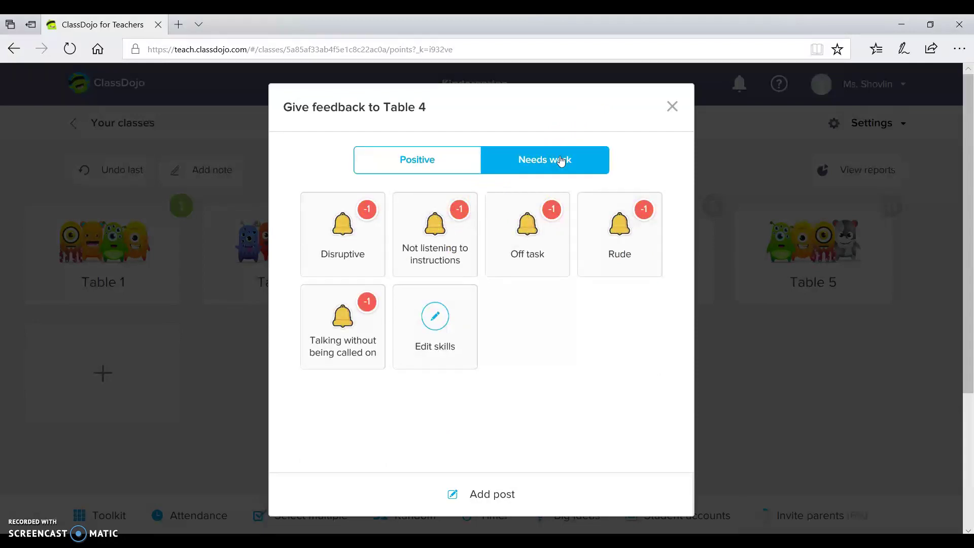
pyautogui.click(540, 239)
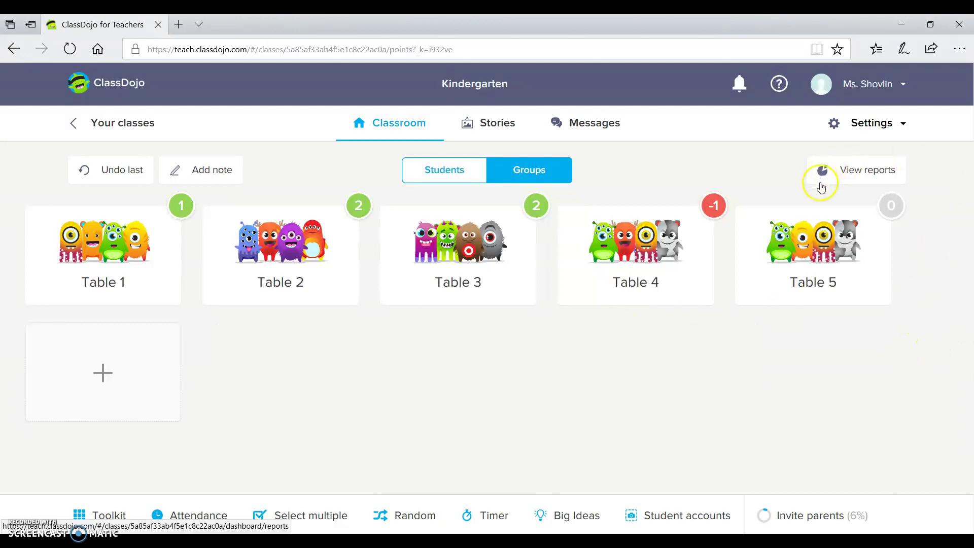
# Step: Show the Attendance report for the week of February 18–24, 2018
pyautogui.click(870, 163)
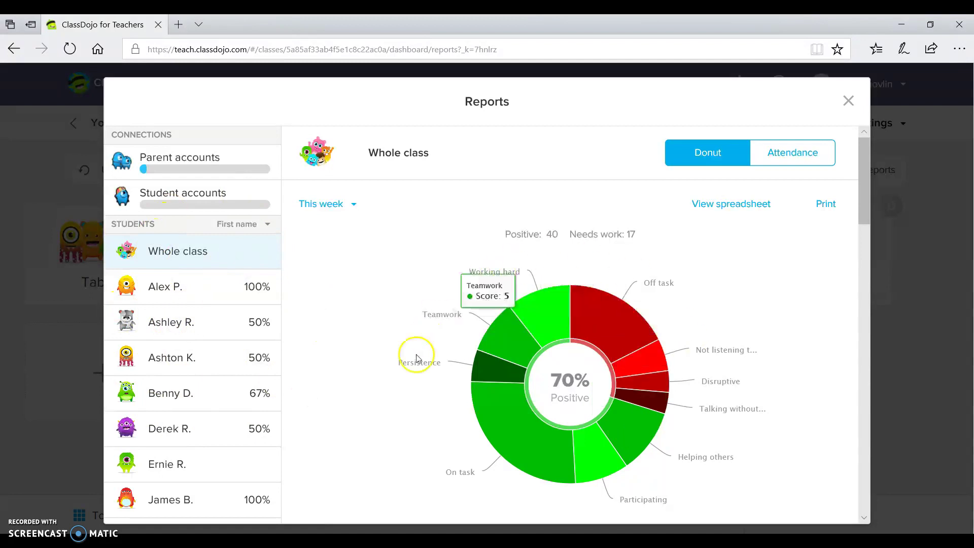
pyautogui.moveTo(601, 372)
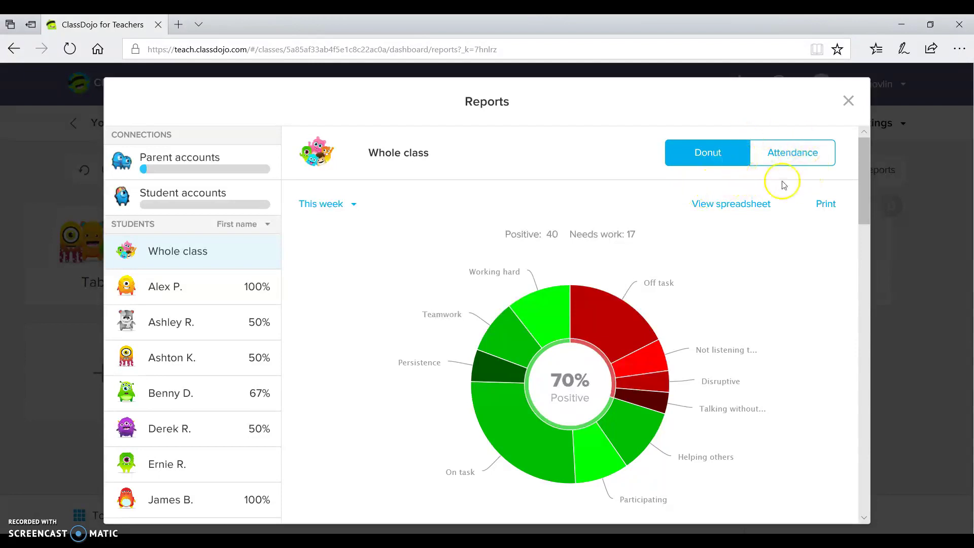
pyautogui.click(784, 154)
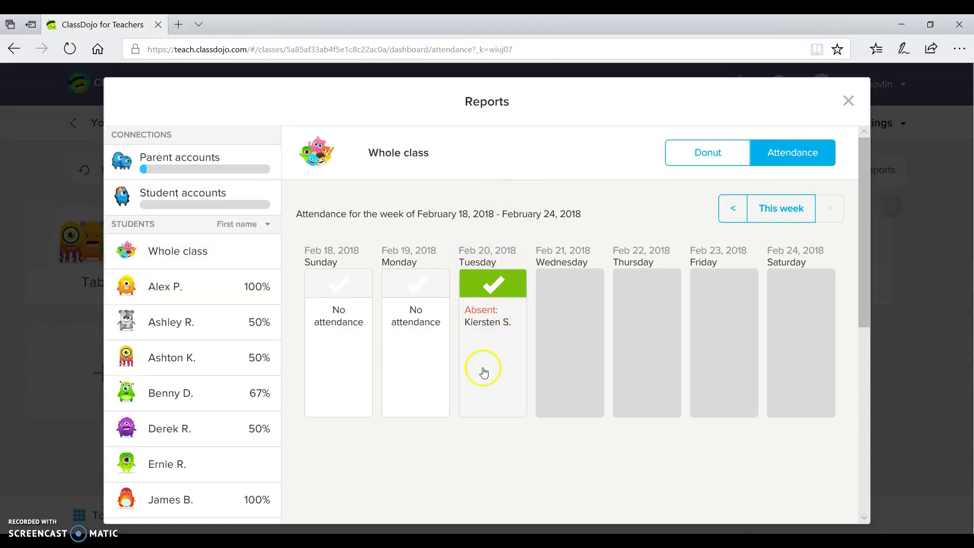
# Step: Change one more student to Absent on Tuesday, February 20, 2018, save, and close Reports
pyautogui.click(501, 299)
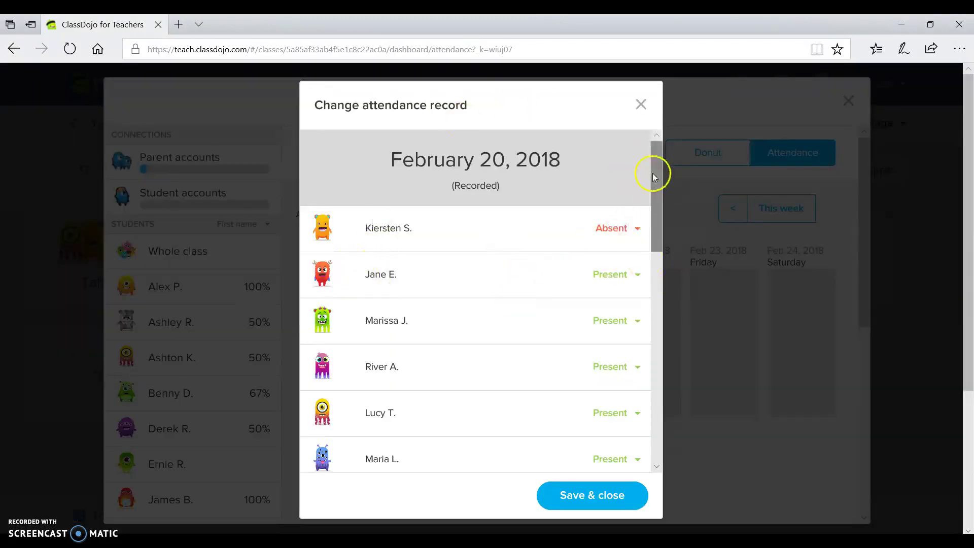
pyautogui.moveTo(652, 172); pyautogui.dragTo(652, 180)
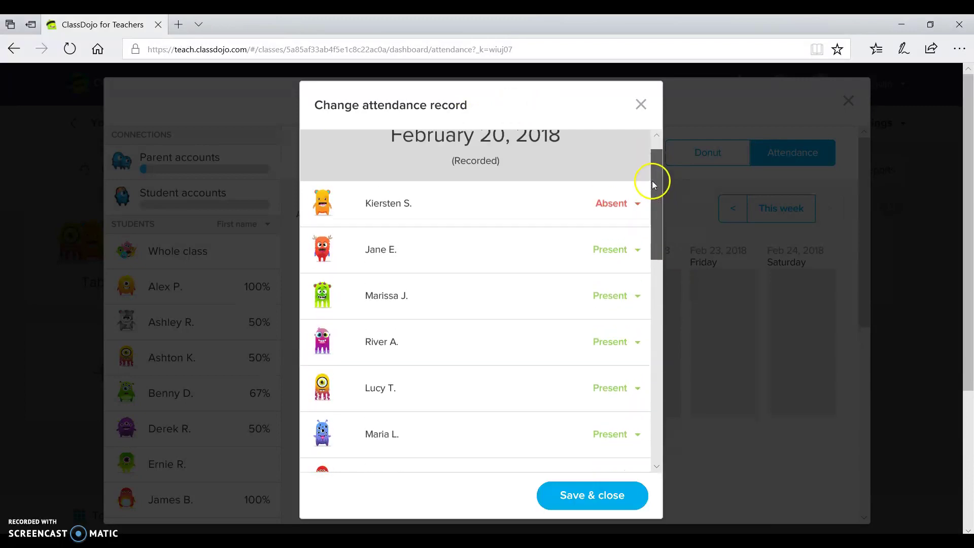
pyautogui.click(628, 254)
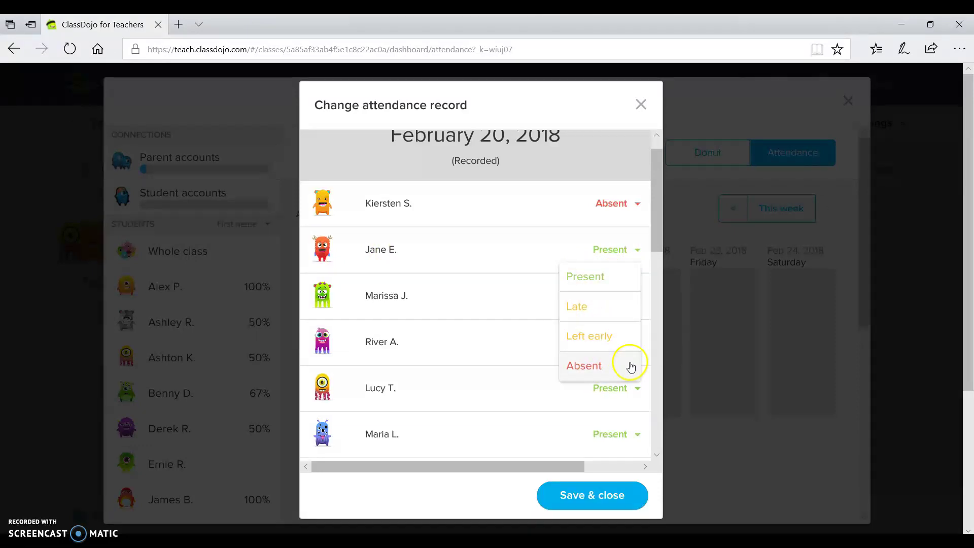
pyautogui.click(604, 365)
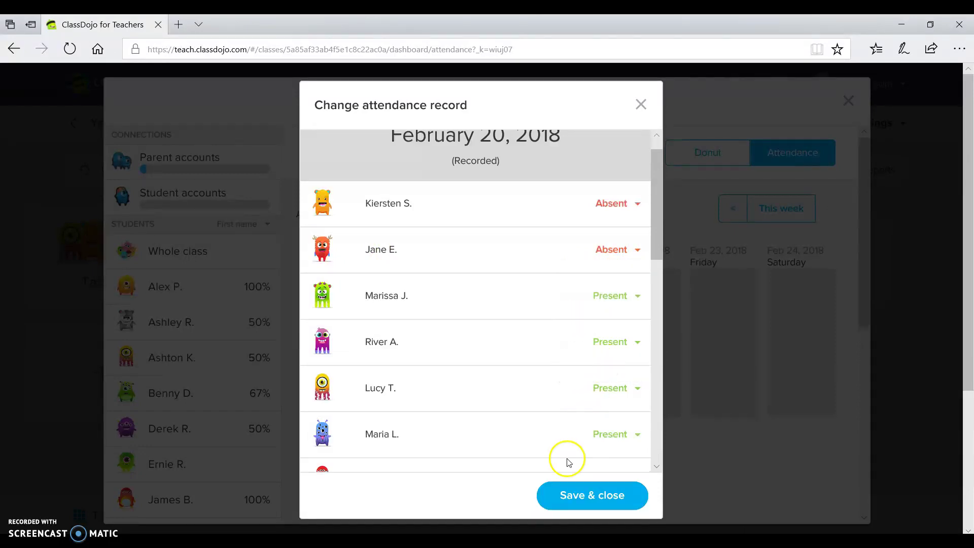
pyautogui.click(556, 502)
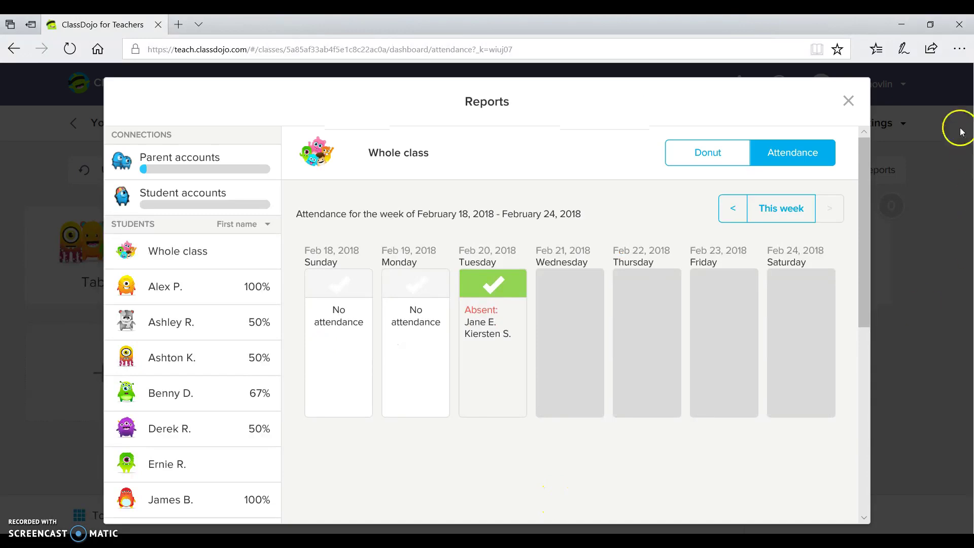
pyautogui.click(845, 103)
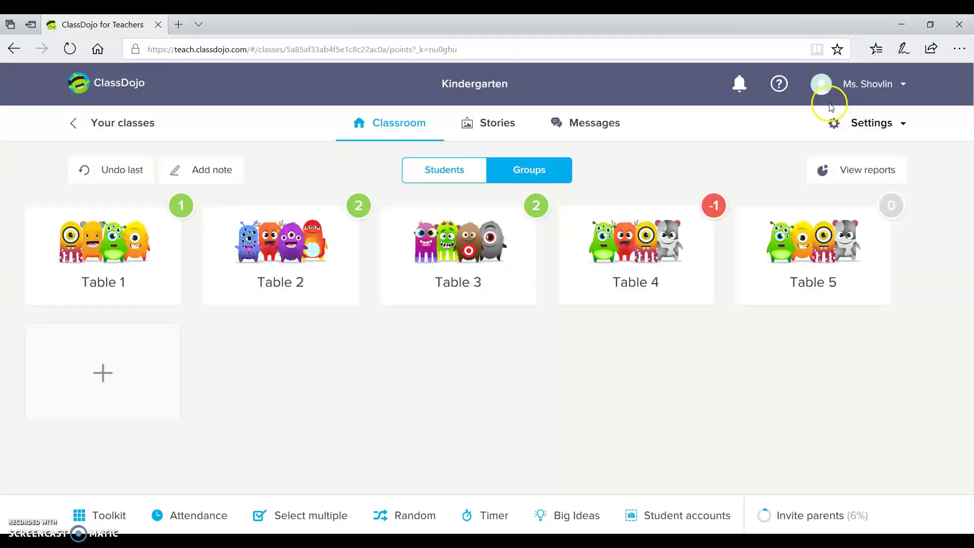
# Step: Switch the Kindergarten class from groups to the individual Students view
pyautogui.click(419, 176)
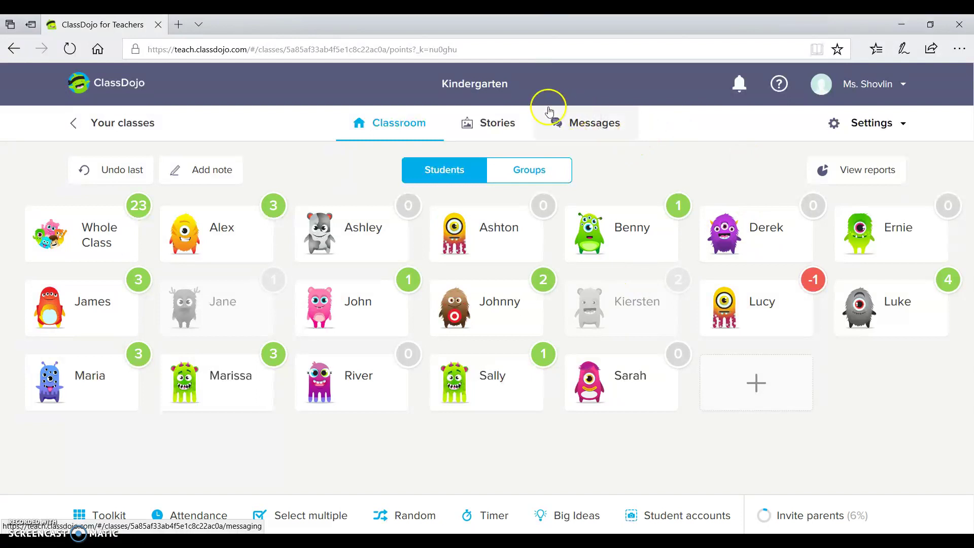
# Step: Scroll through the Kindergarten class story posts, then go to the Messages page
pyautogui.click(496, 134)
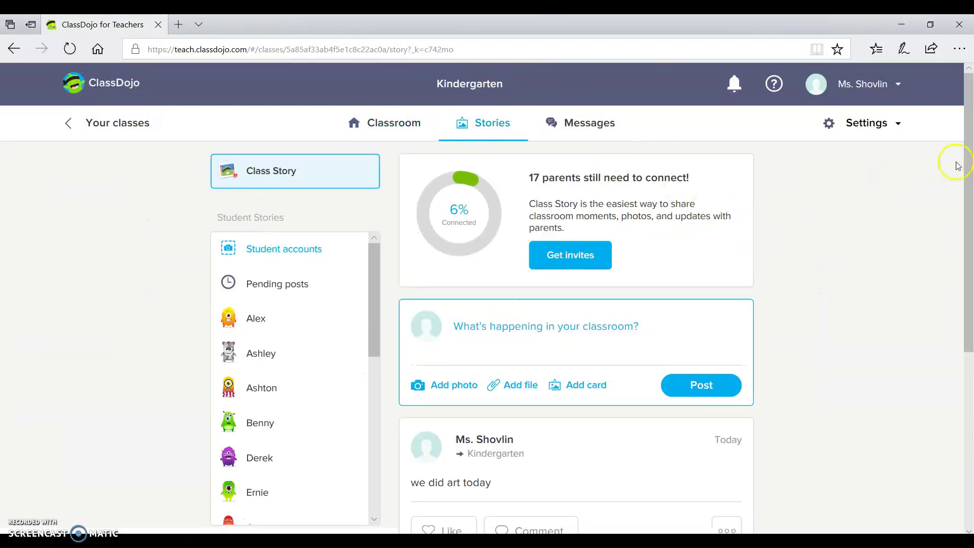
pyautogui.moveTo(967, 161); pyautogui.dragTo(969, 249)
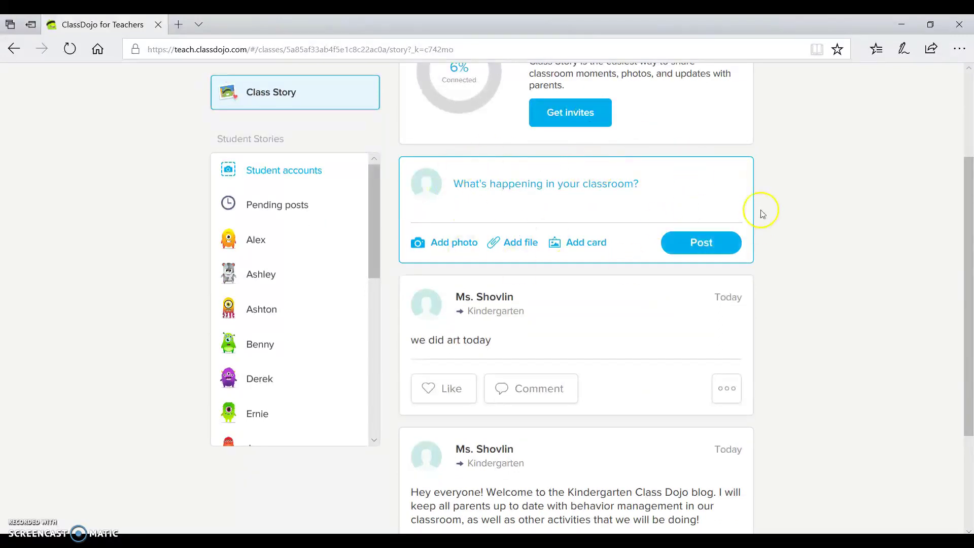
pyautogui.moveTo(969, 223); pyautogui.dragTo(970, 105)
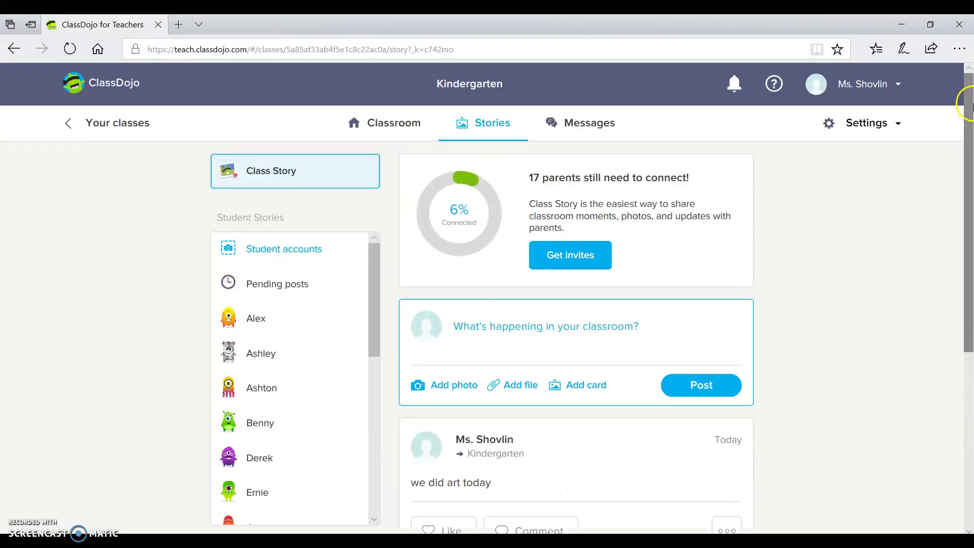
pyautogui.click(588, 130)
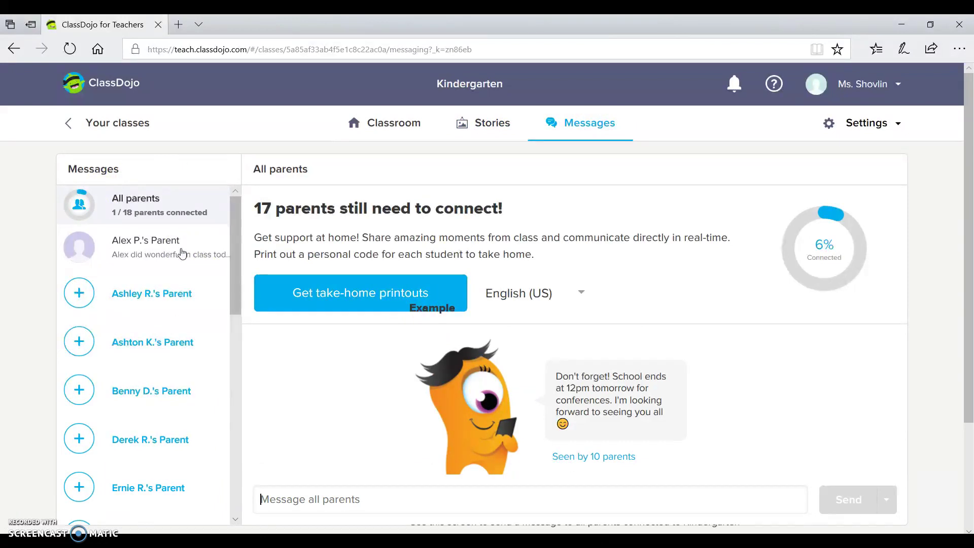
# Step: Open the chosen student's parent conversation, open and close Settings, then show the account menu
pyautogui.click(182, 252)
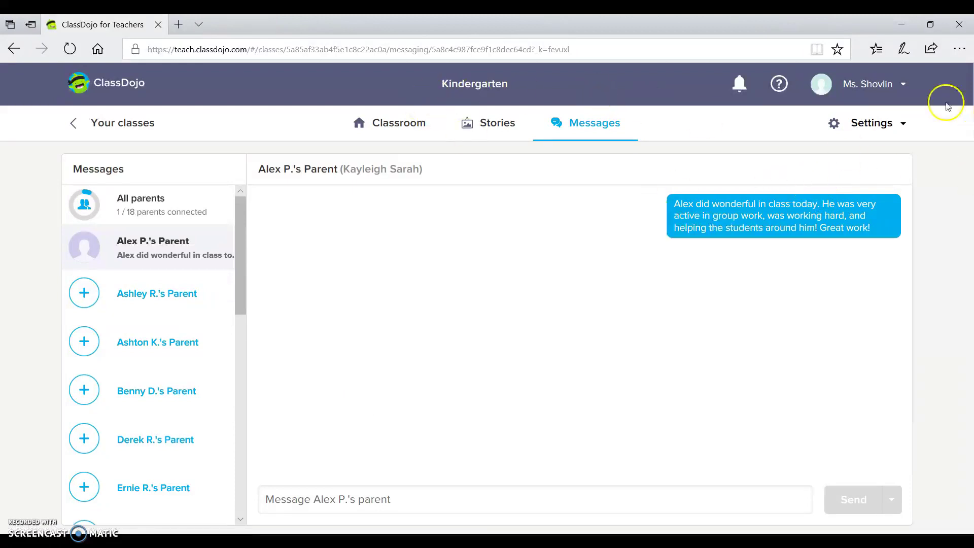
pyautogui.click(883, 130)
pyautogui.click(883, 127)
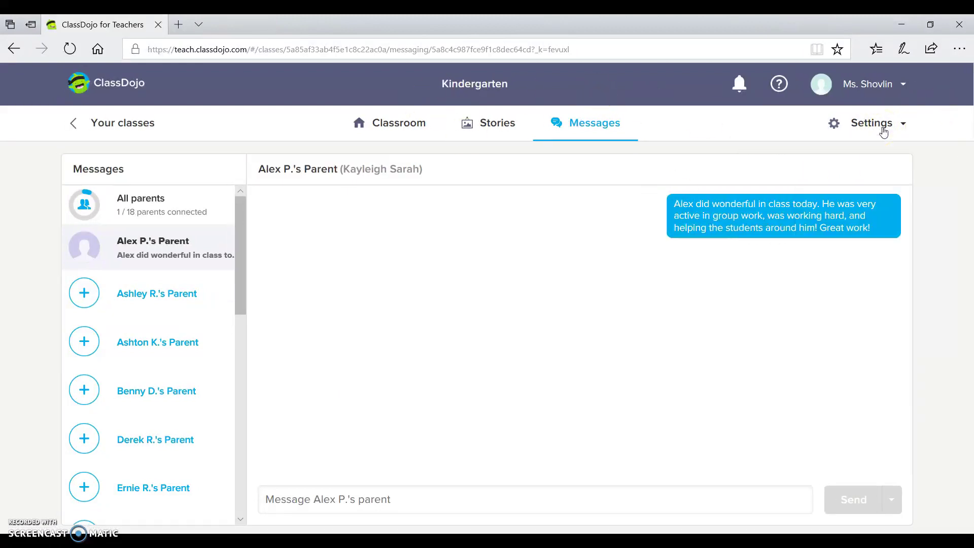
pyautogui.click(894, 87)
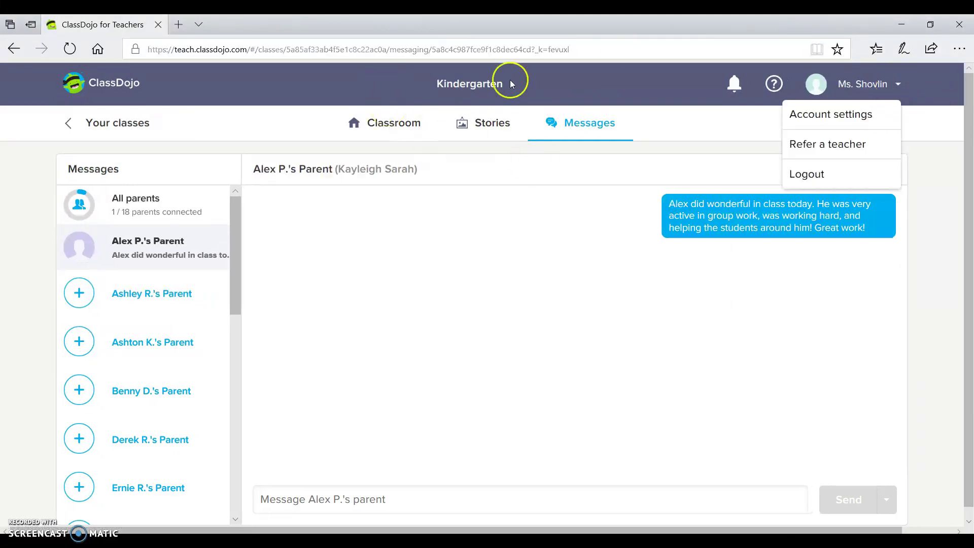